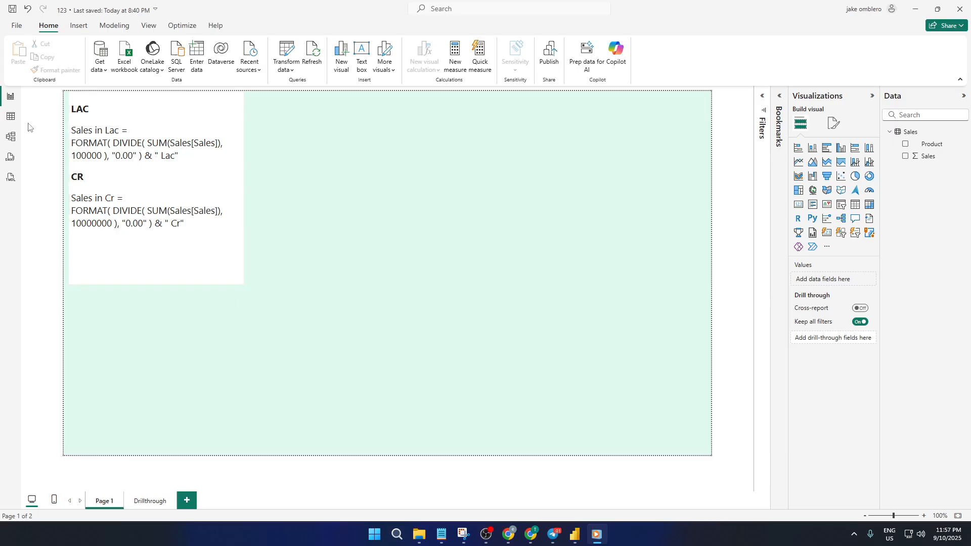
# - Check the rows of the Sales table, and add a card showing the sum of Sales to the empty area of Page 1
pyautogui.click(11, 117)
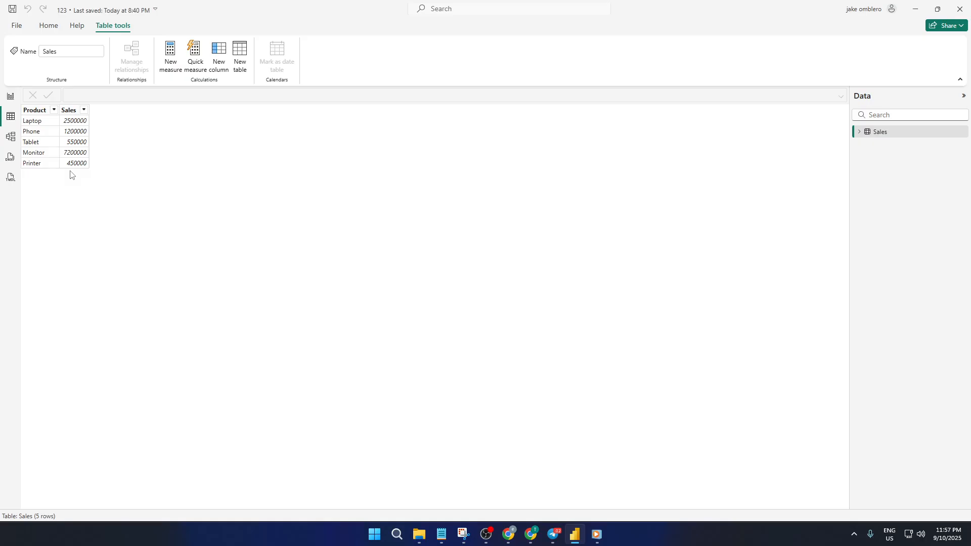
pyautogui.click(10, 96)
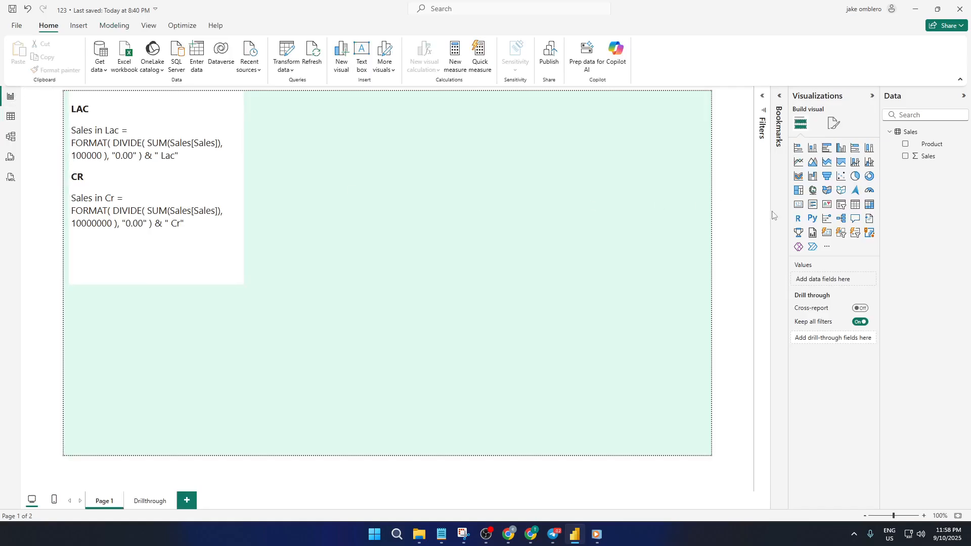
pyautogui.click(798, 204)
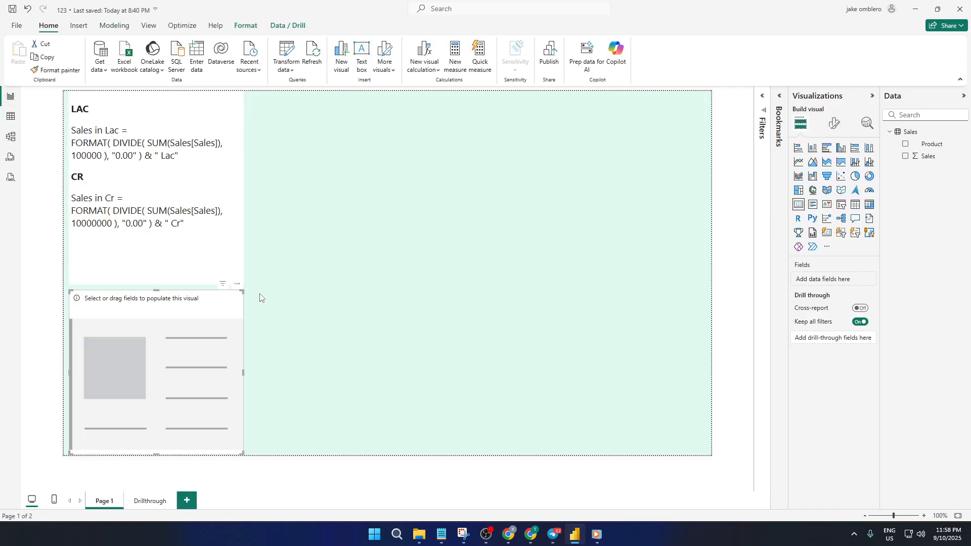
pyautogui.moveTo(241, 346); pyautogui.dragTo(617, 182)
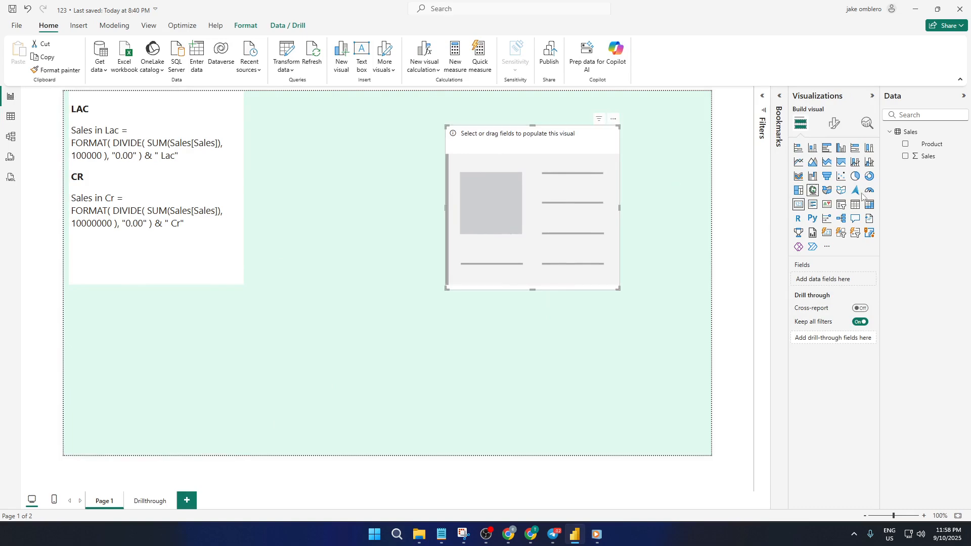
pyautogui.click(904, 156)
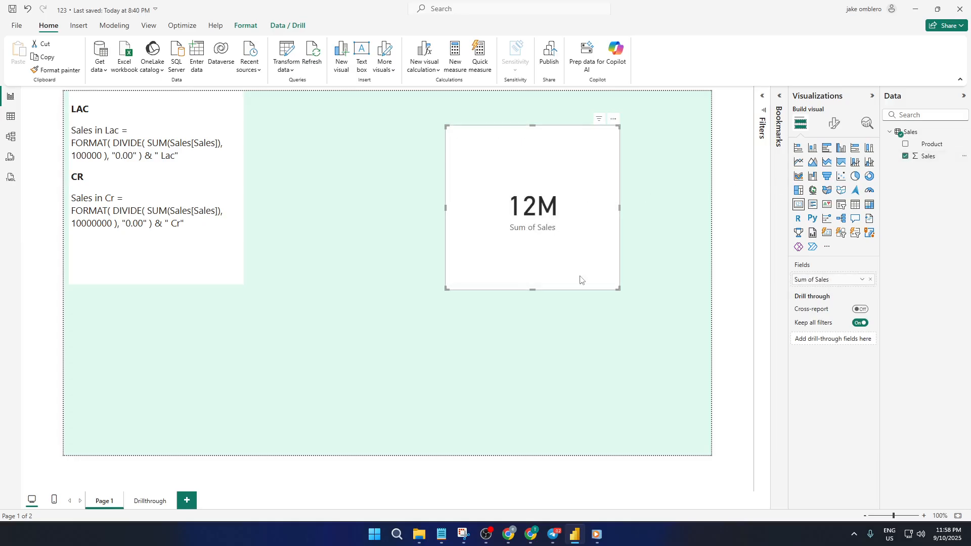
# - Shrink the Sum of Sales card and place it near the page's upper edge, beside the formula text box
pyautogui.moveTo(618, 287); pyautogui.dragTo(585, 219)
pyautogui.moveTo(559, 184); pyautogui.dragTo(445, 161)
pyautogui.click(559, 179)
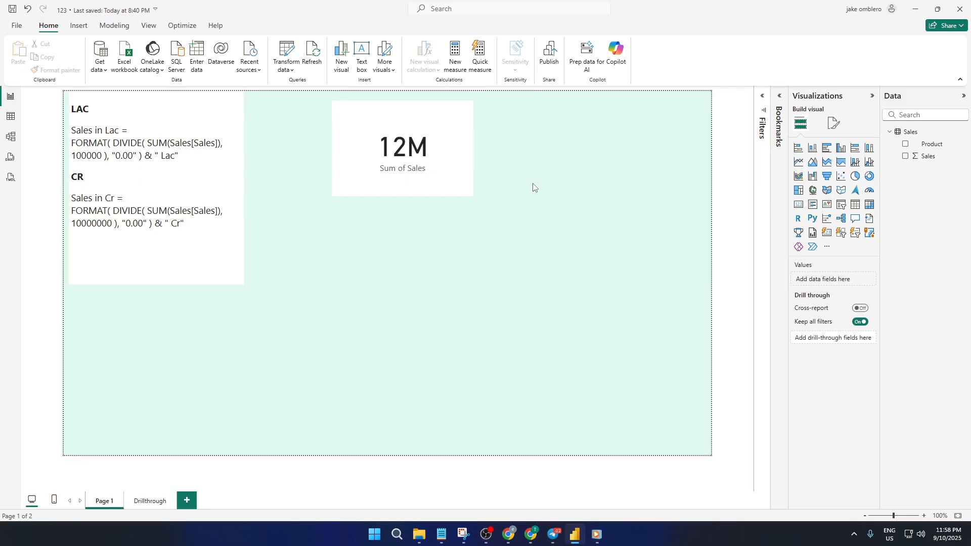
# - Set the display units of the Sum of Sales card's callout value to None
pyautogui.click(457, 180)
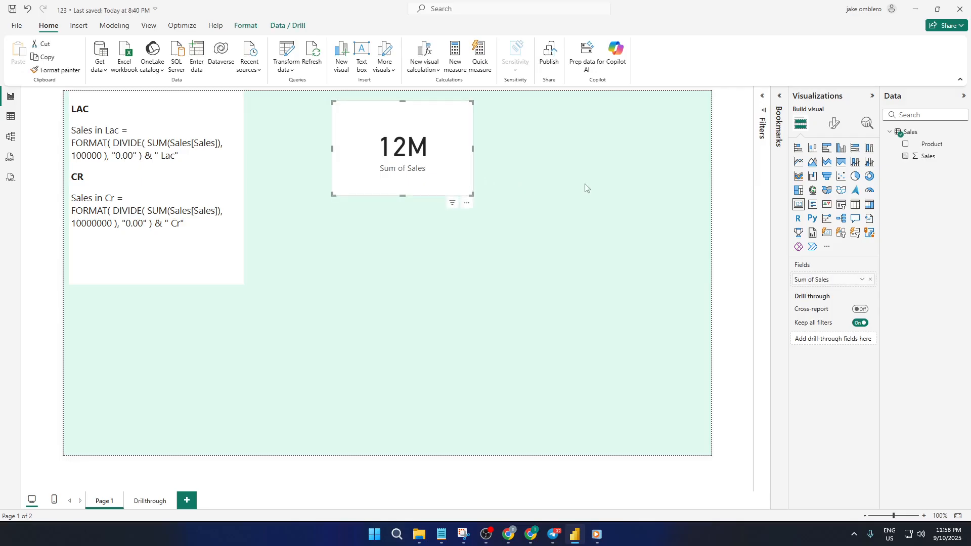
pyautogui.click(834, 124)
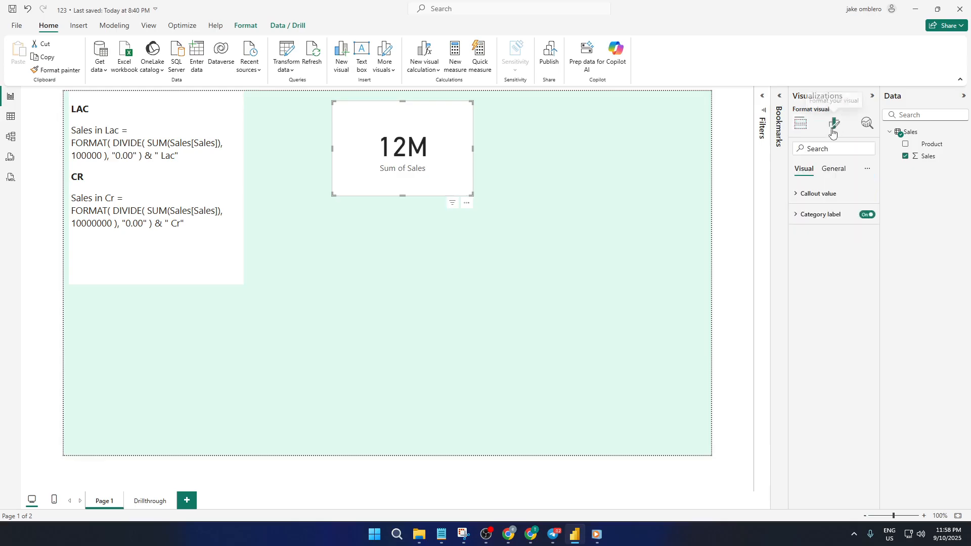
pyautogui.click(812, 197)
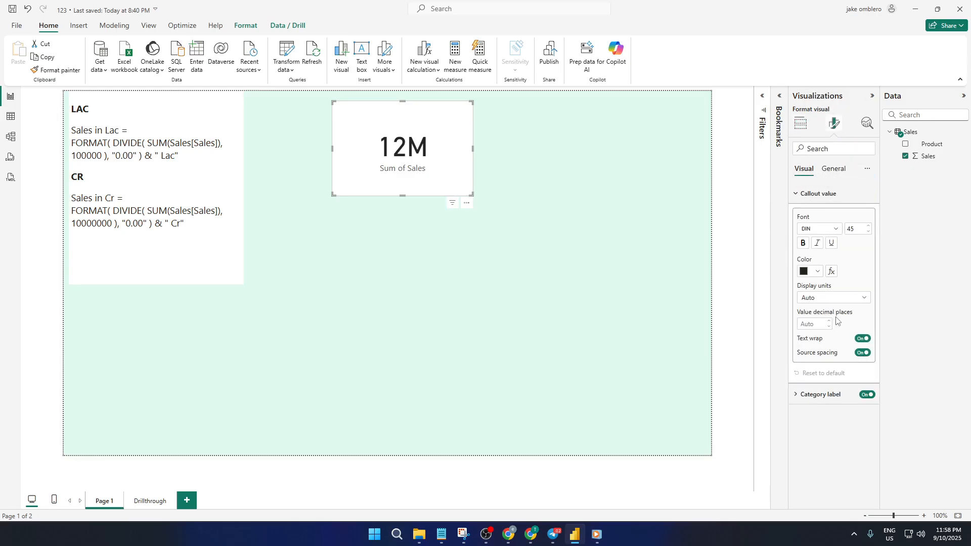
pyautogui.click(847, 299)
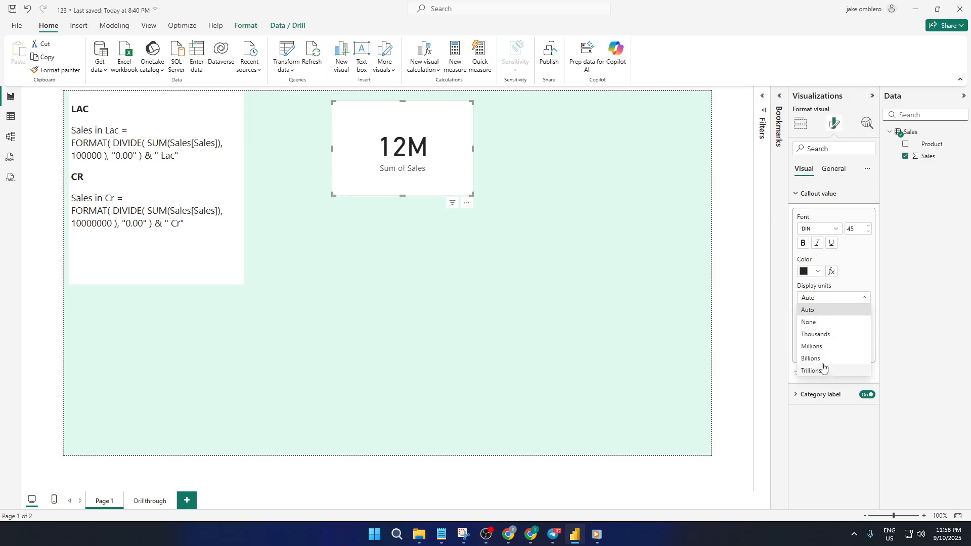
pyautogui.click(816, 323)
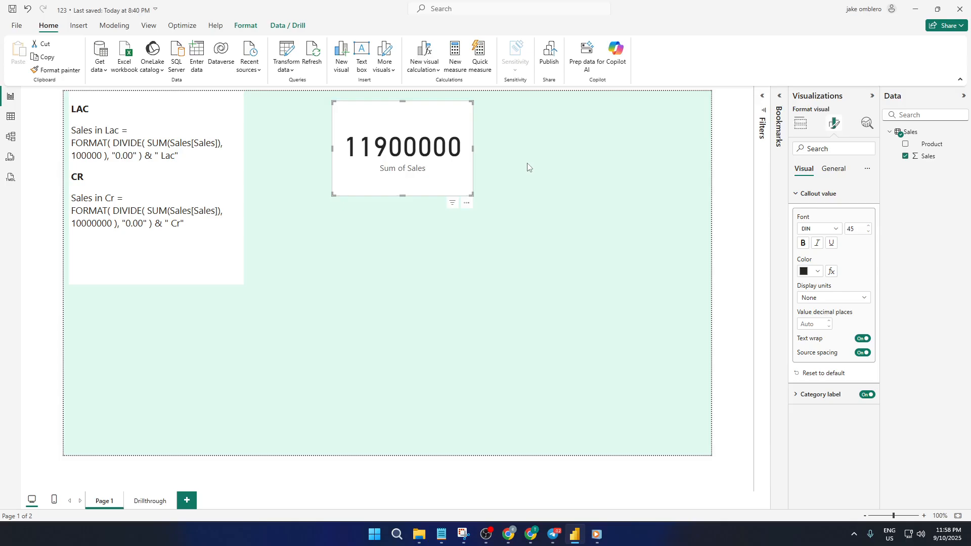
pyautogui.click(482, 167)
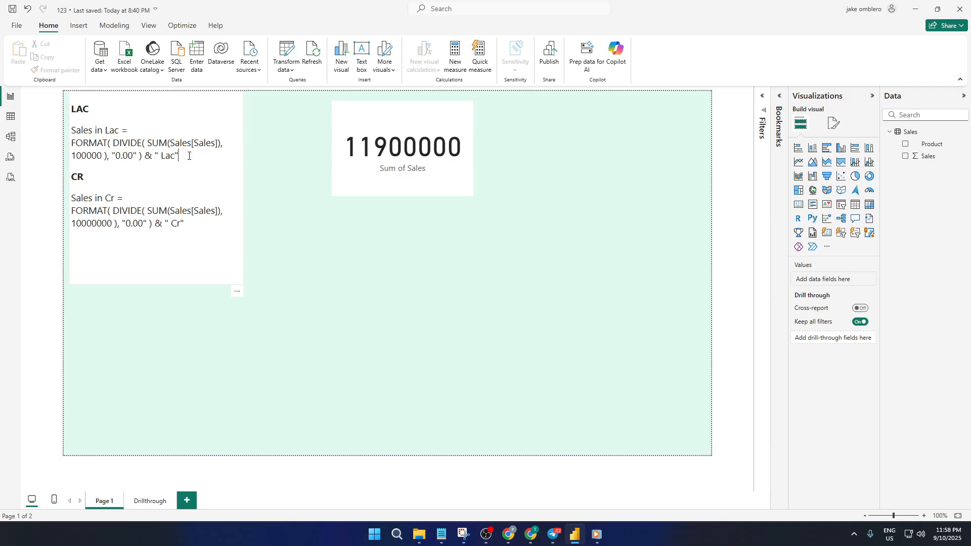
# - Copy the LAC formula into a new Sales table measure: Sales in Lac = FORMAT( DIVIDE( SUM(Sales[Sales]), 100000 ), "0.00" ) & " Lac"
pyautogui.moveTo(188, 156); pyautogui.dragTo(66, 139)
pyautogui.hotkey('ctrl', 'c')
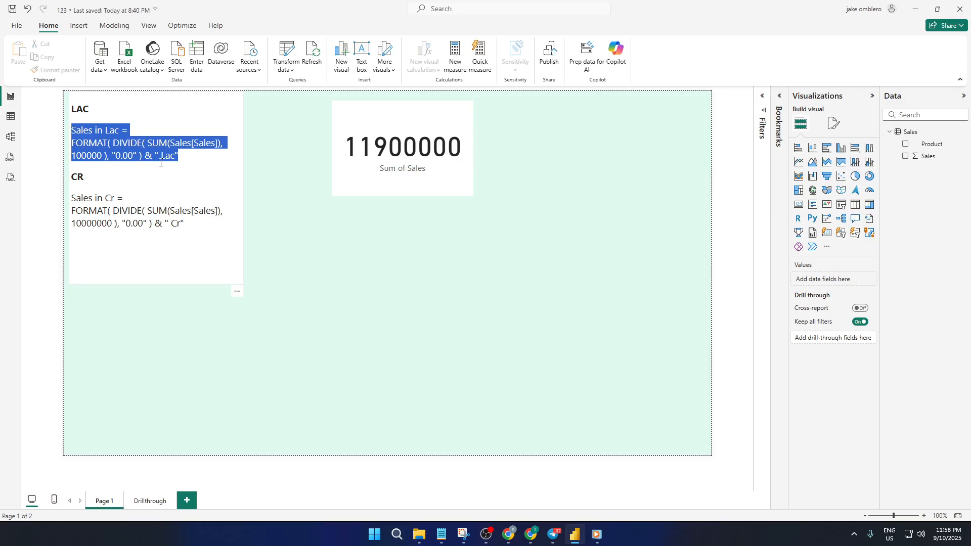
pyautogui.click(917, 137)
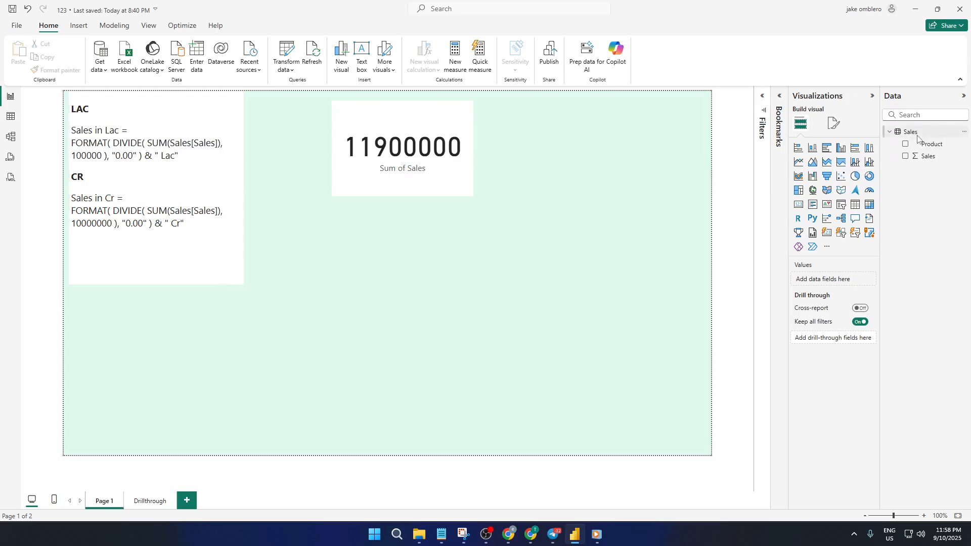
pyautogui.rightClick(917, 137)
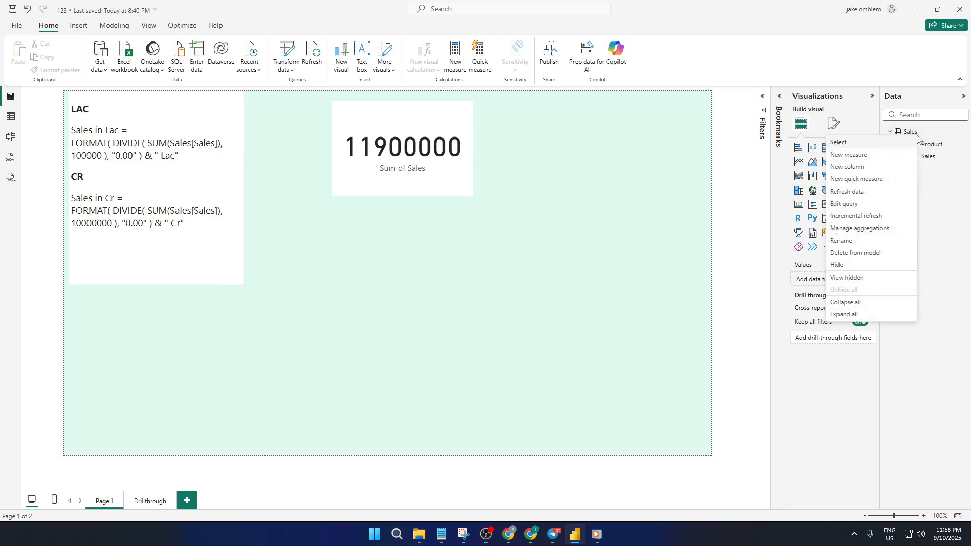
pyautogui.click(862, 156)
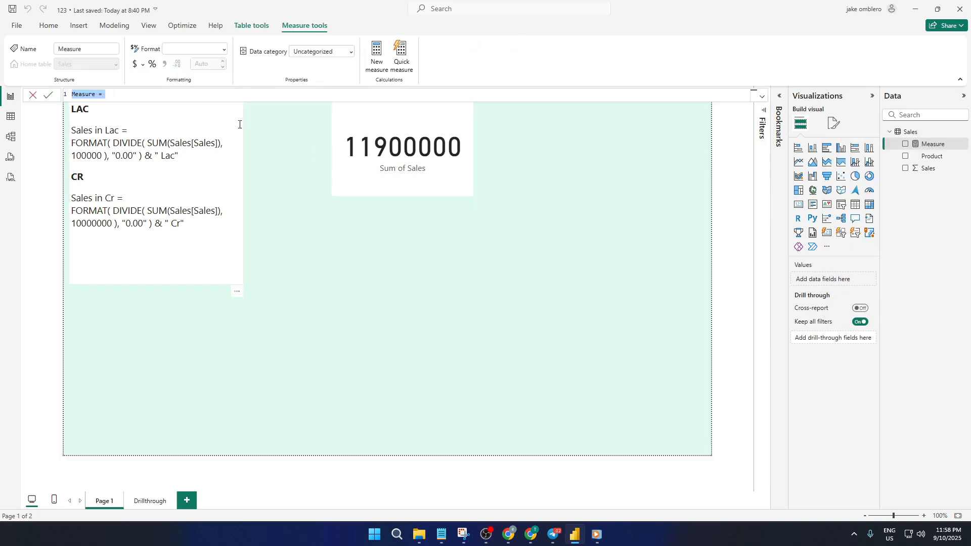
pyautogui.hotkey('ctrl', 'v')
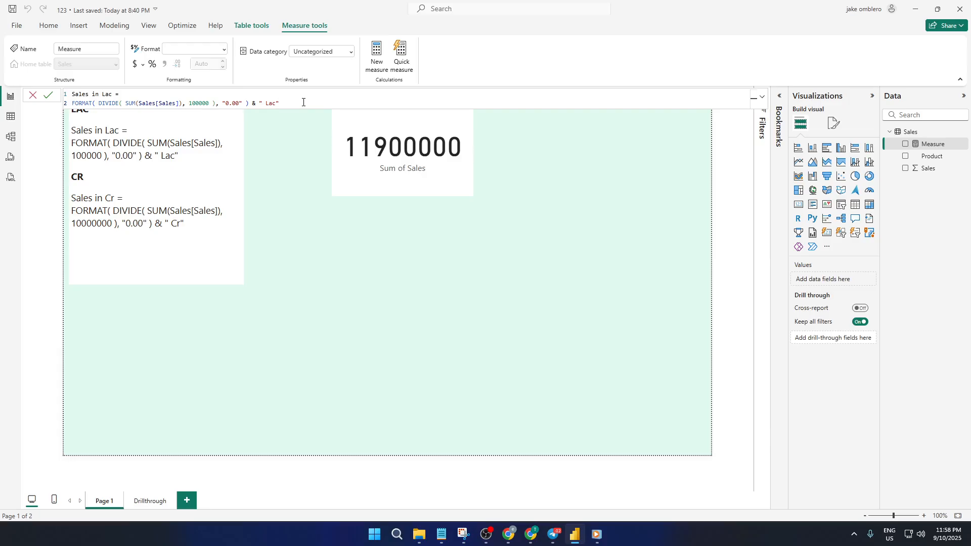
pyautogui.press('Return')
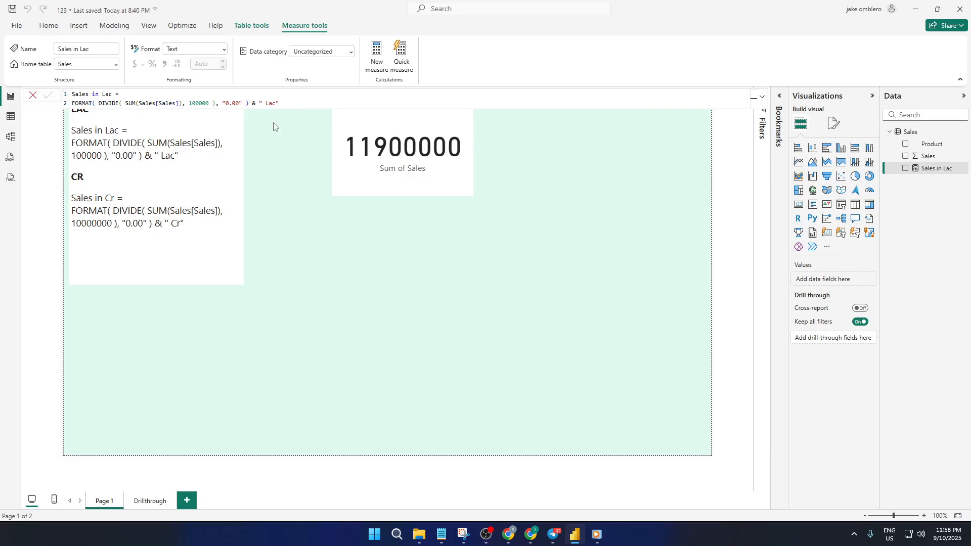
# - Copy the CR formula into a new Sales table measure: Sales in Cr = FORMAT( DIVIDE( SUM(Sales[Sales]), 10000000 ), "0.00" ) & " Cr"
pyautogui.click(182, 225)
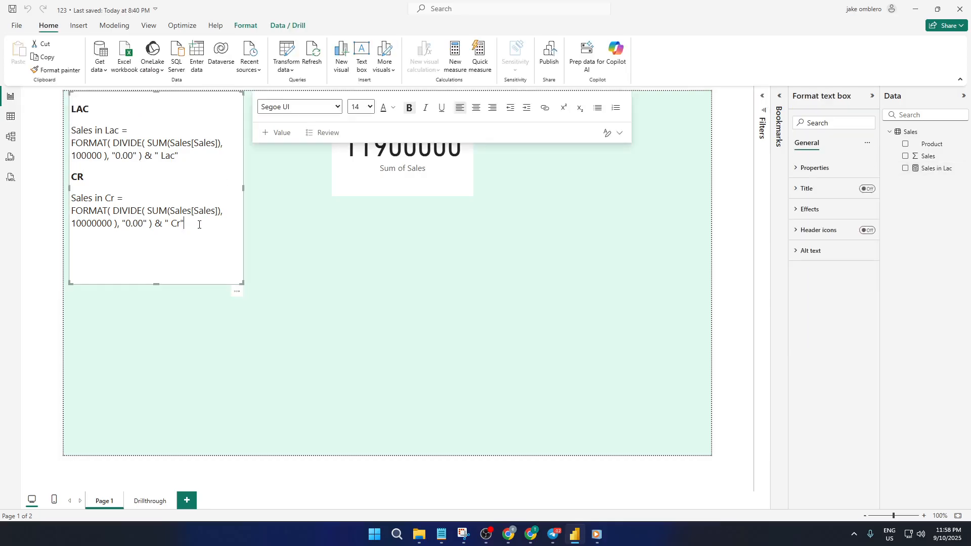
pyautogui.moveTo(199, 224); pyautogui.dragTo(72, 198)
pyautogui.hotkey('ctrl', 'c')
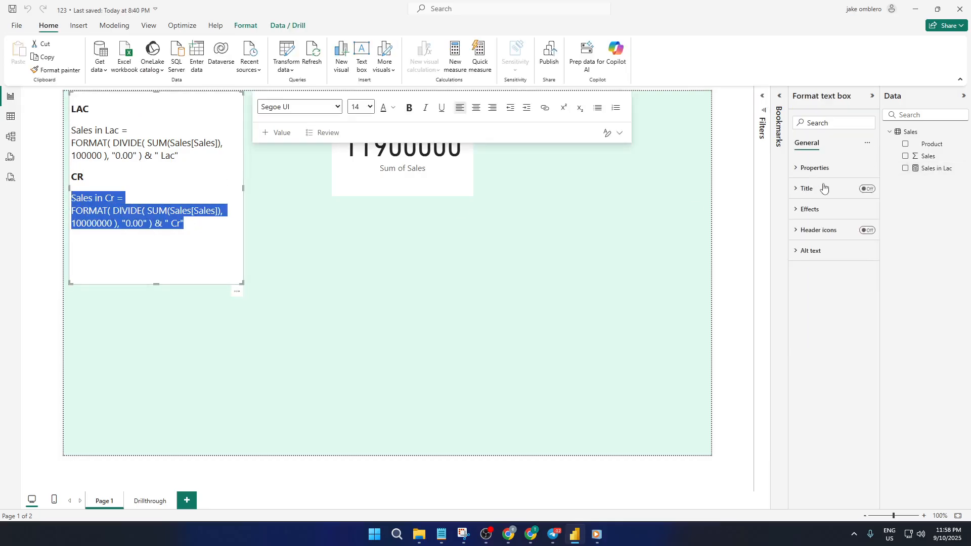
pyautogui.rightClick(909, 134)
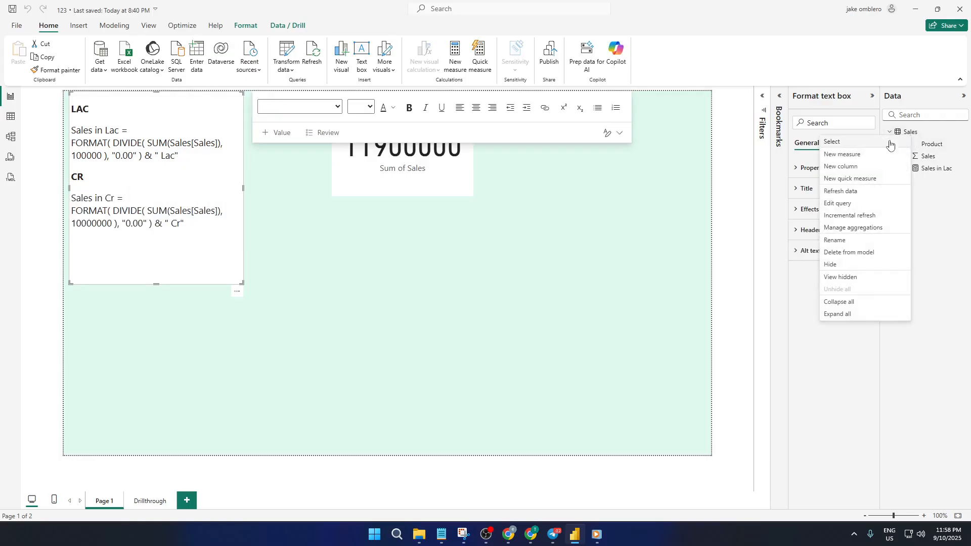
pyautogui.click(860, 155)
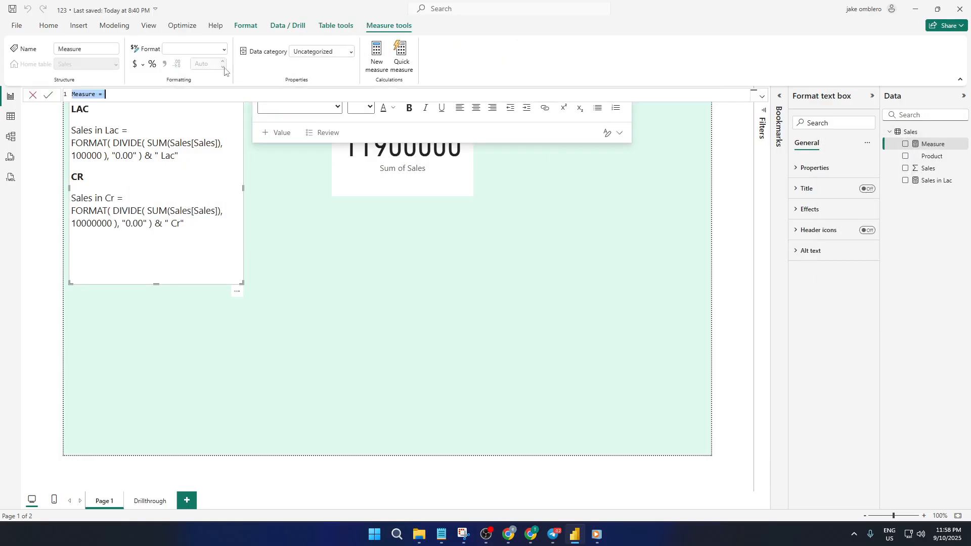
pyautogui.hotkey('ctrl', 'v')
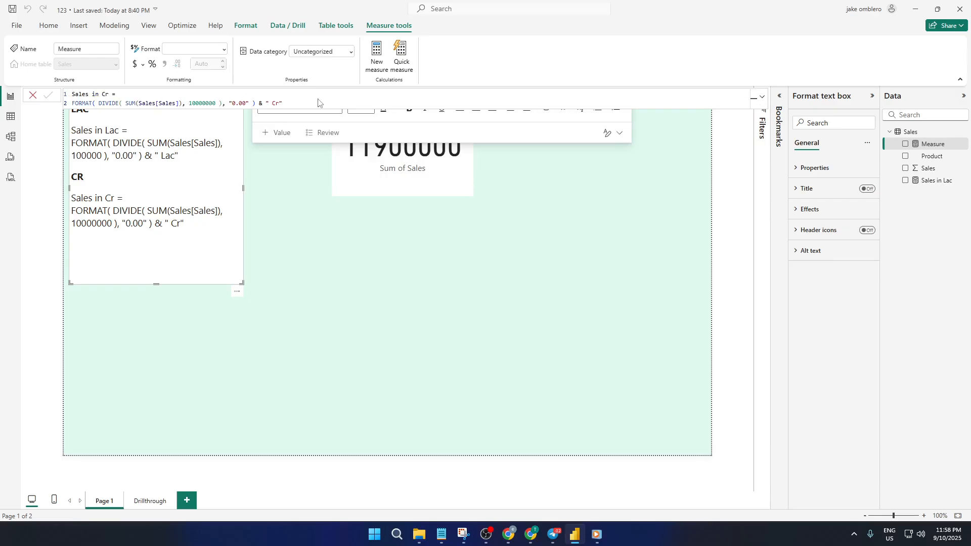
pyautogui.press('Return')
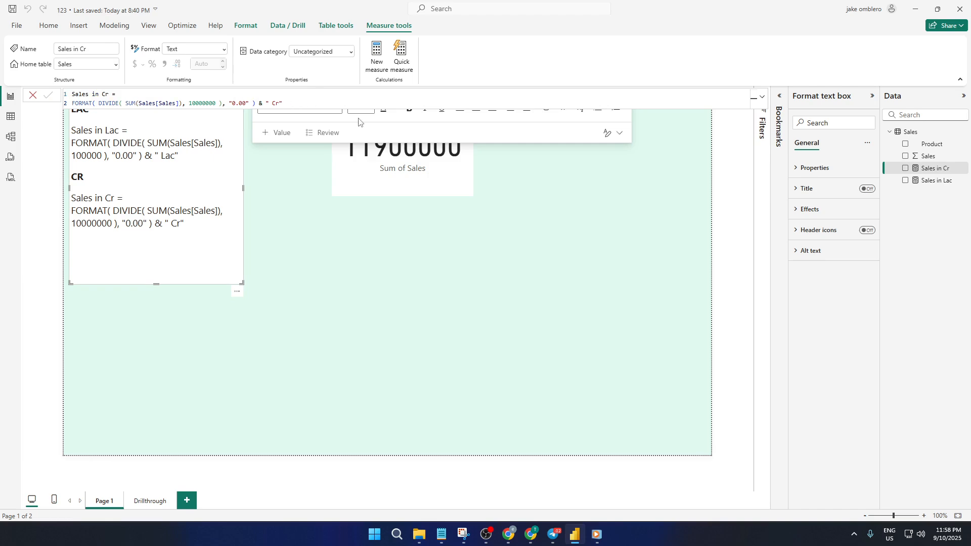
pyautogui.click(557, 248)
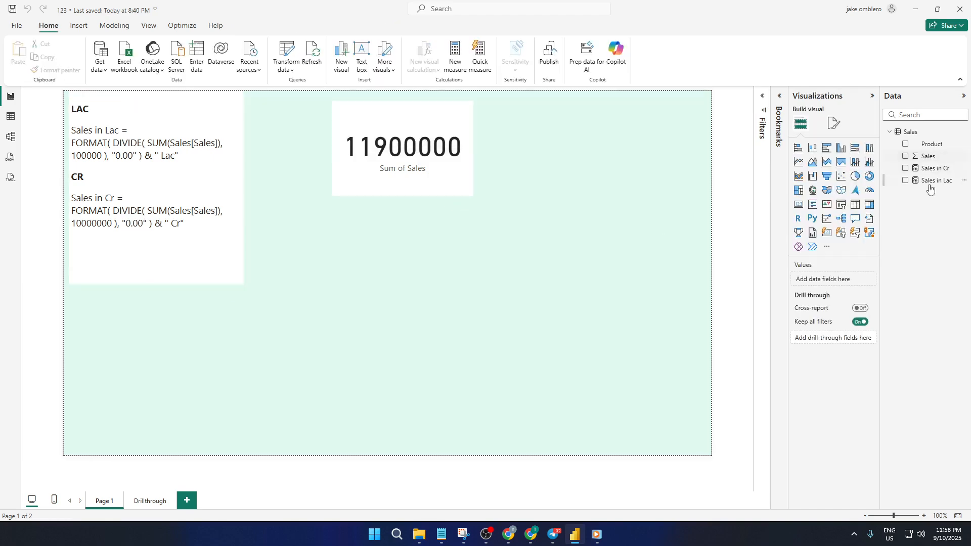
# - Replace the Sum of Sales field in the existing card with the Sales in Cr measure
pyautogui.click(438, 178)
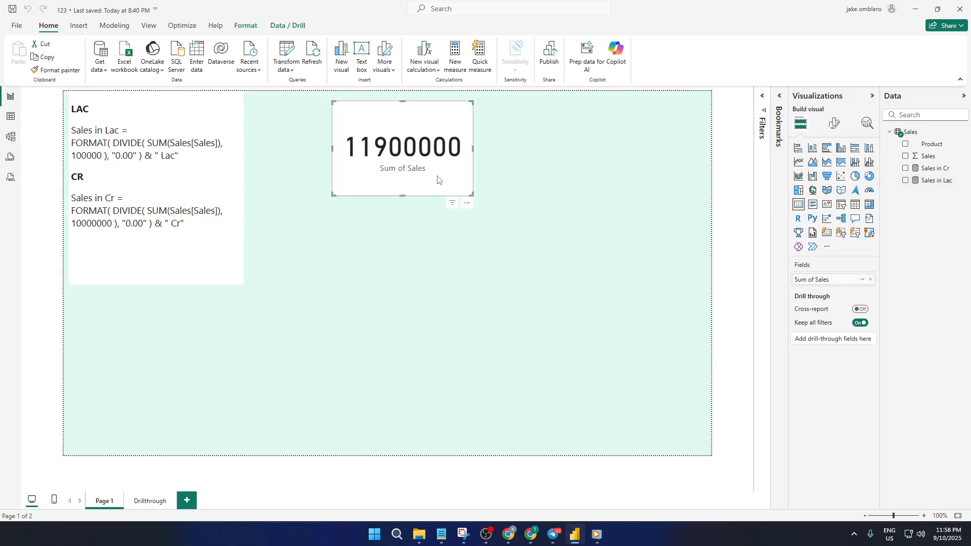
pyautogui.click(870, 279)
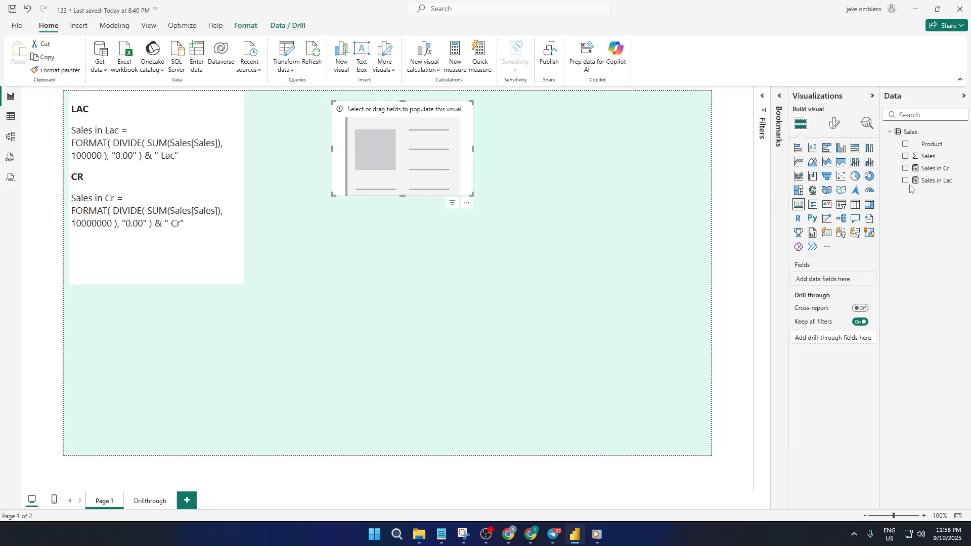
pyautogui.click(905, 168)
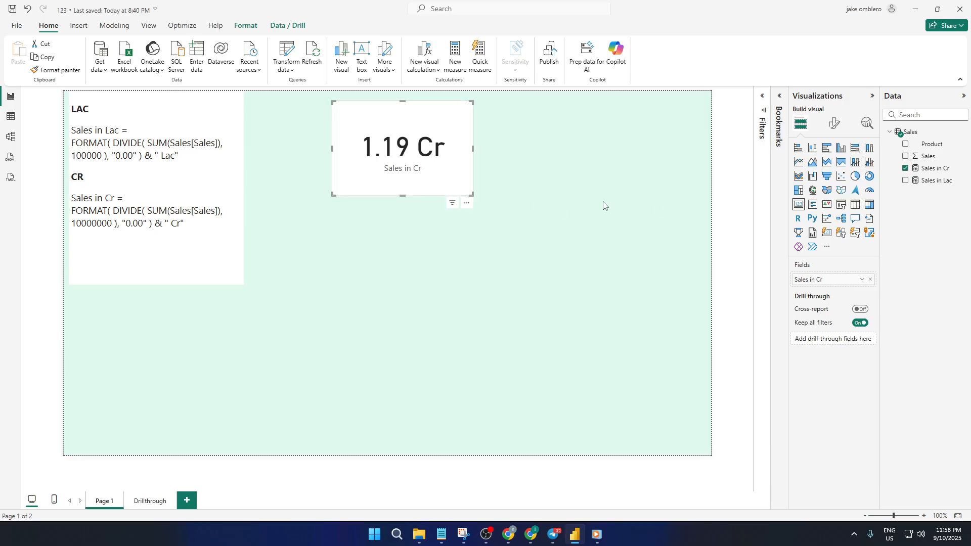
pyautogui.click(625, 222)
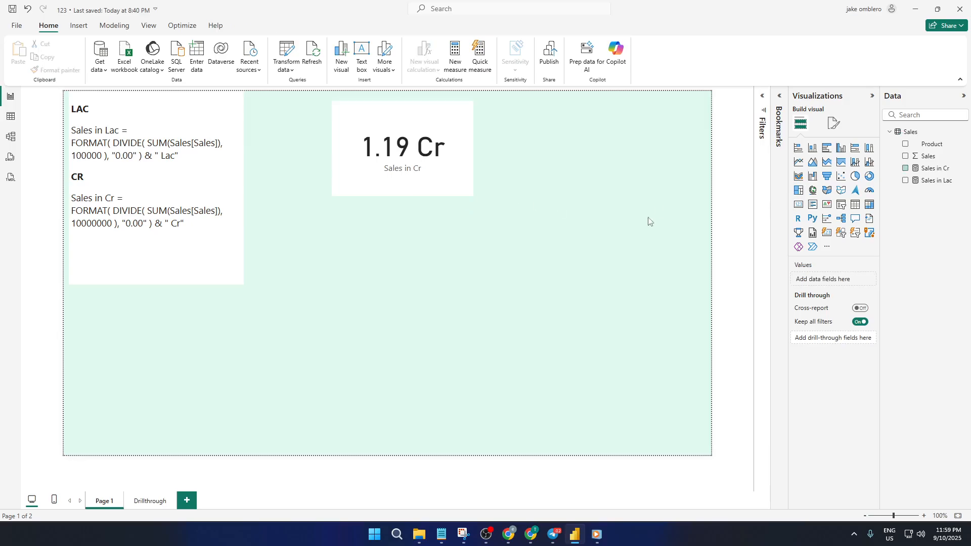
# - Add a second card of similar size to the right of the Sales in Cr card, showing the Sales in Lac measure
pyautogui.click(798, 205)
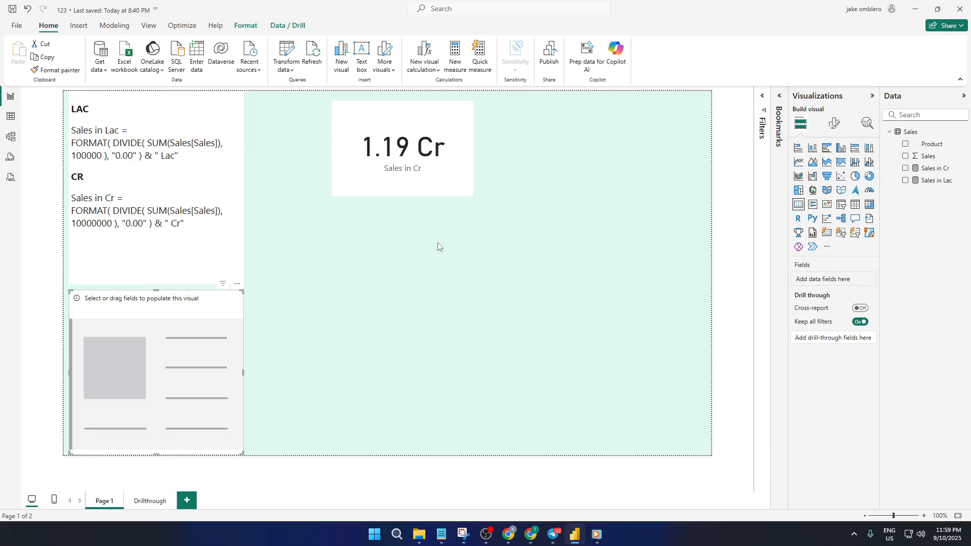
pyautogui.moveTo(229, 303); pyautogui.dragTo(619, 165)
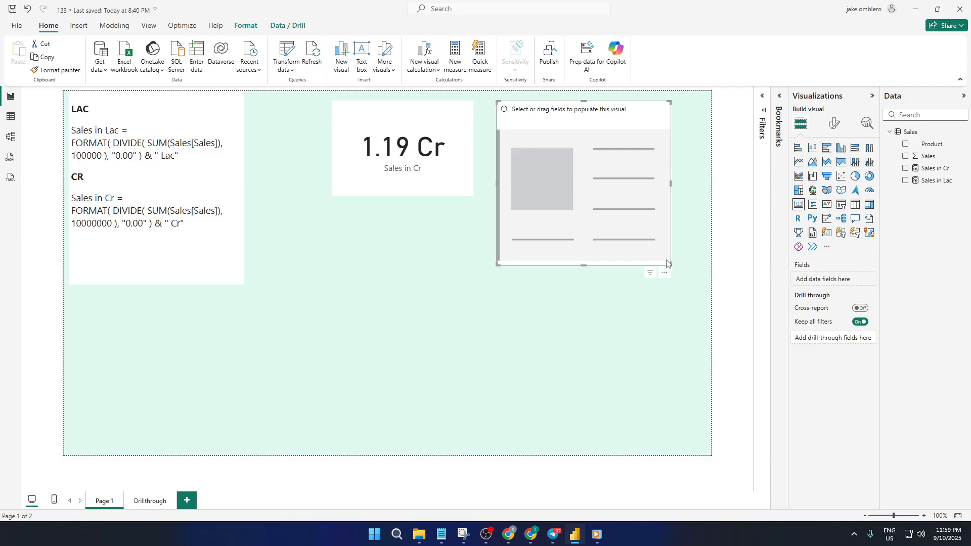
pyautogui.moveTo(670, 264); pyautogui.dragTo(642, 197)
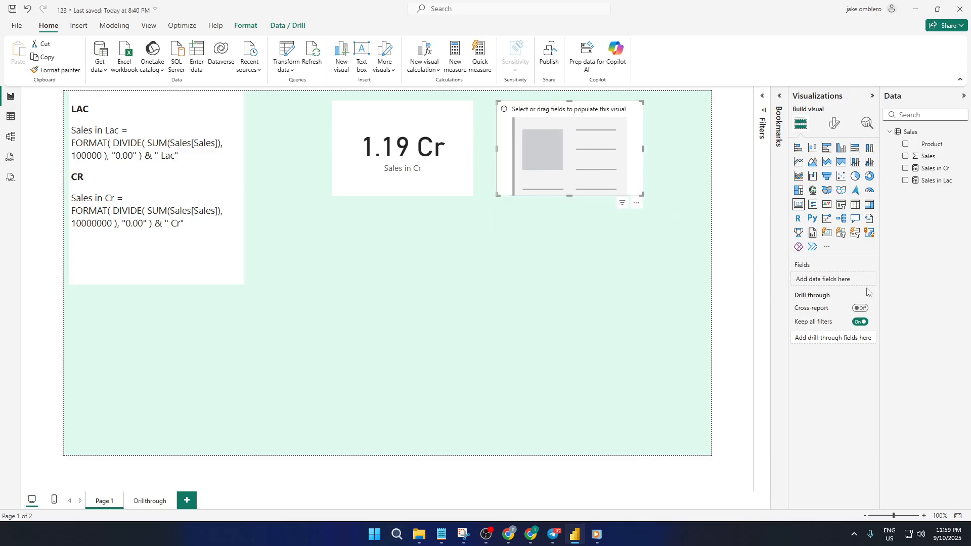
pyautogui.click(905, 180)
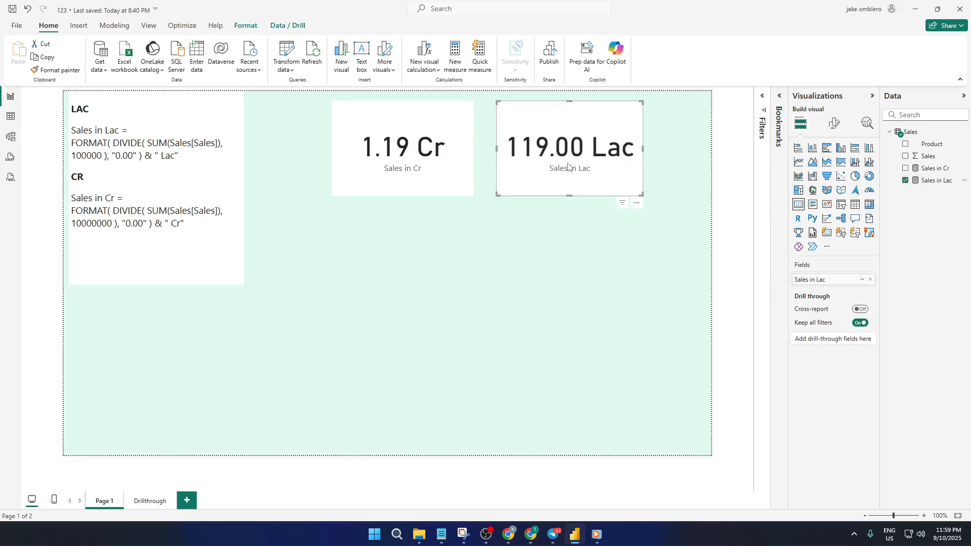
pyautogui.click(511, 209)
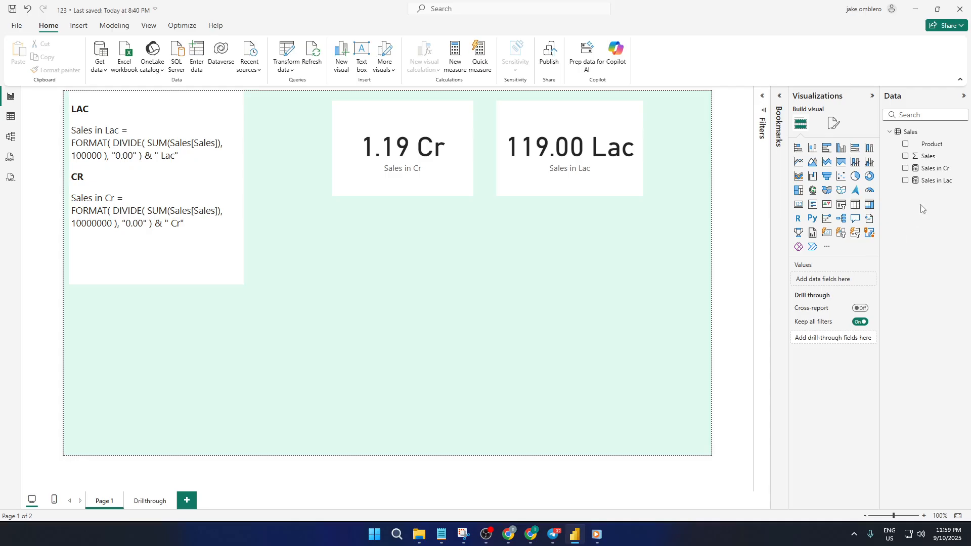
# - Add a table visual with the Product and Sales fields and place it below the two cards
pyautogui.click(906, 148)
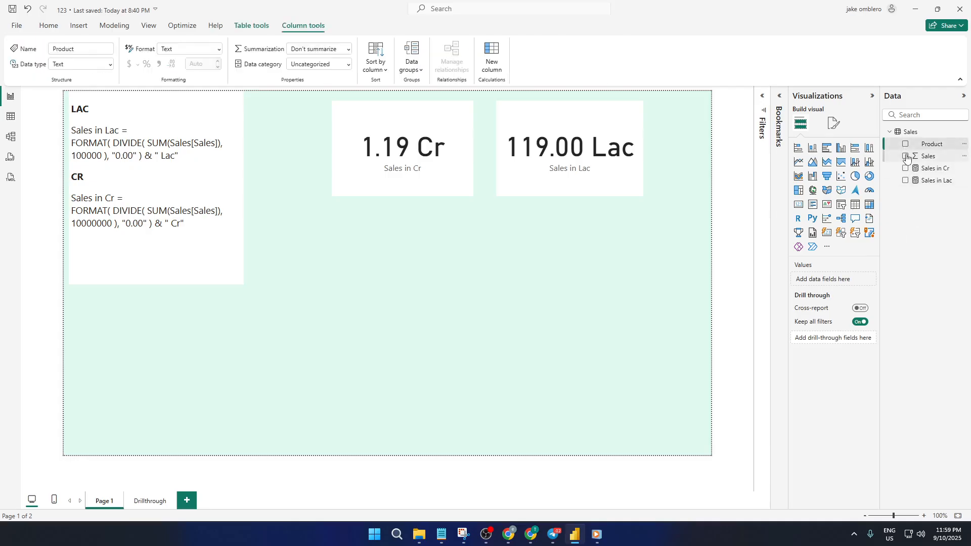
pyautogui.click(905, 144)
pyautogui.click(906, 156)
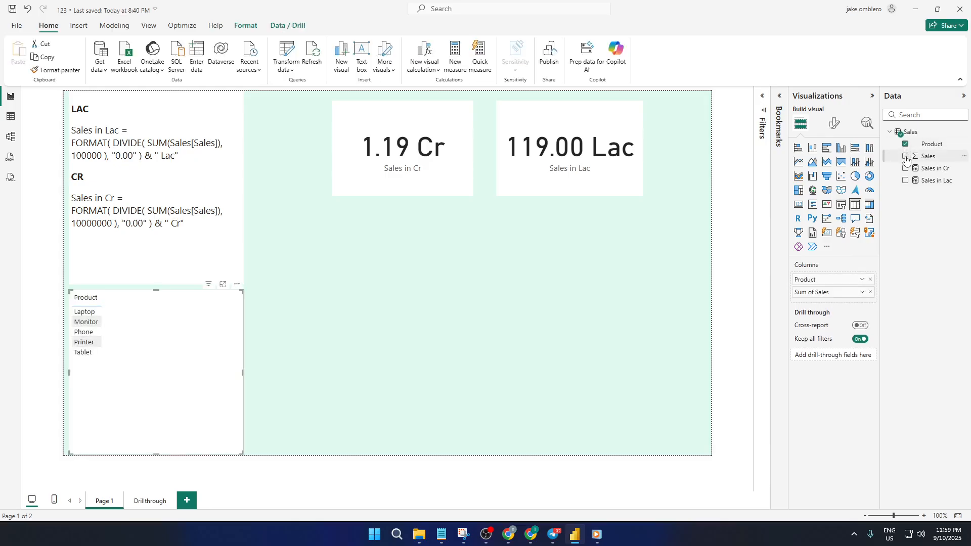
pyautogui.moveTo(178, 354); pyautogui.dragTo(513, 289)
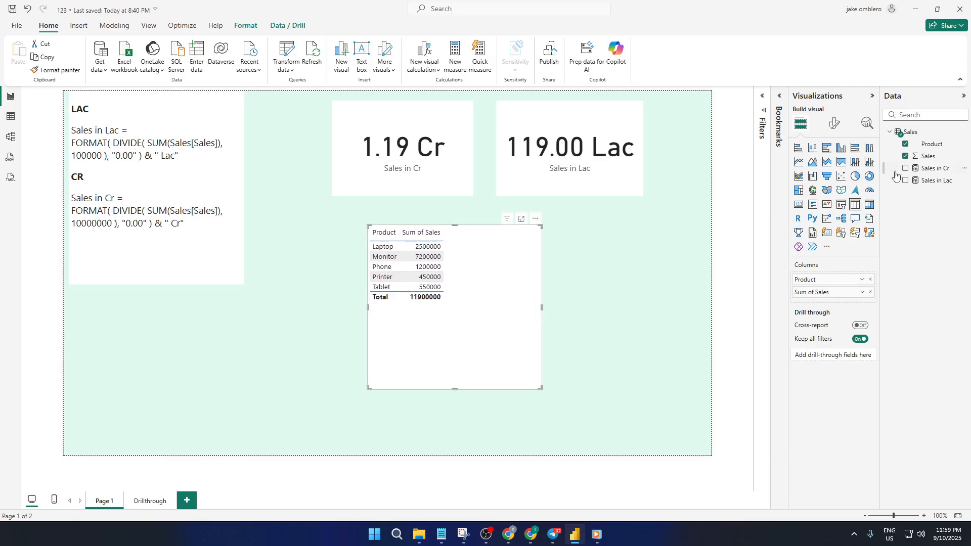